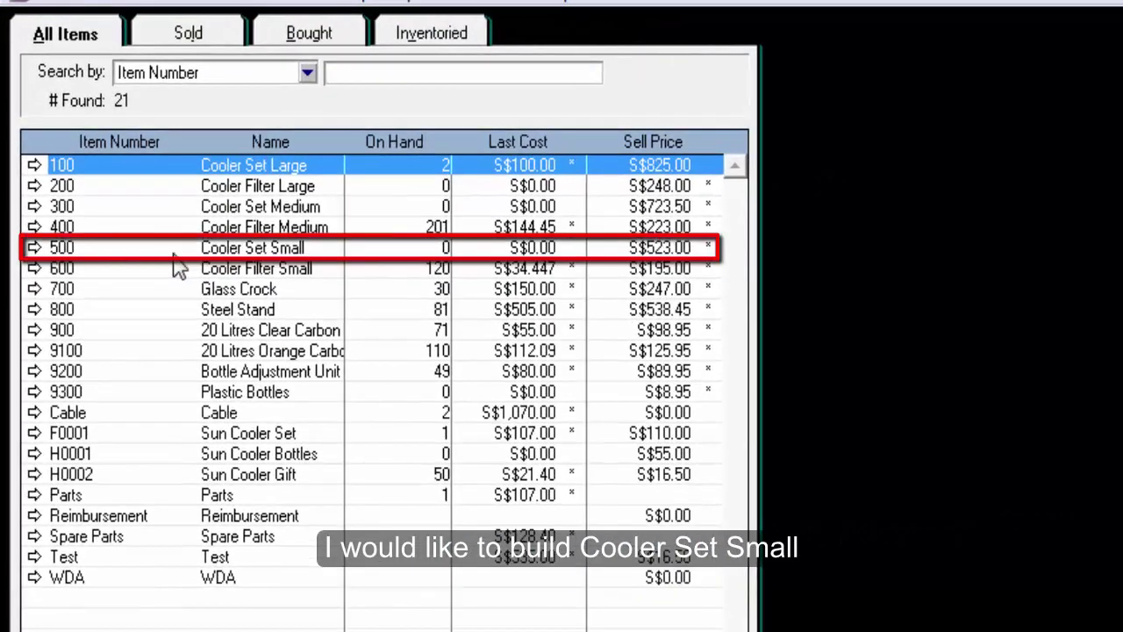
Step: Open item 500 Cooler Set Small and start editing its Auto-Build component list
click(174, 255)
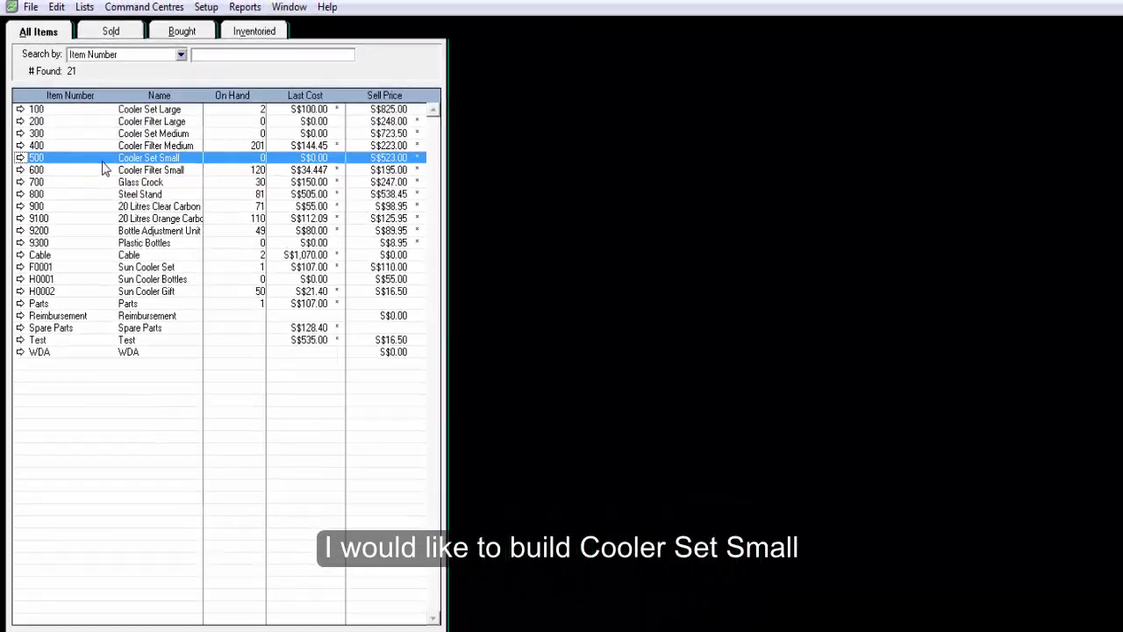
double_click(177, 257)
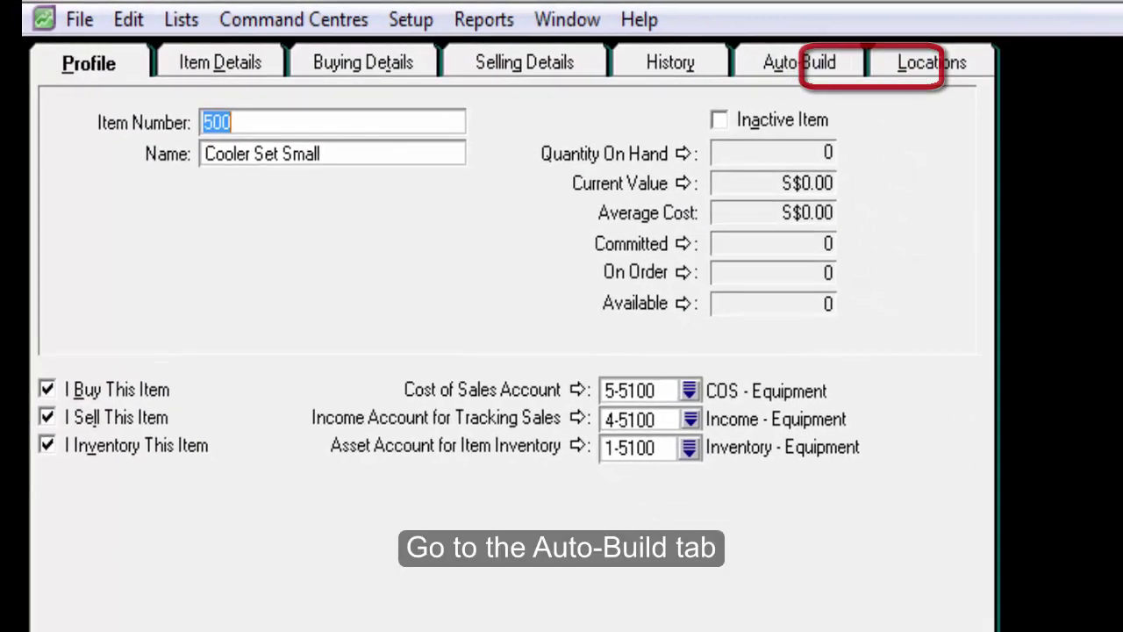
click(799, 62)
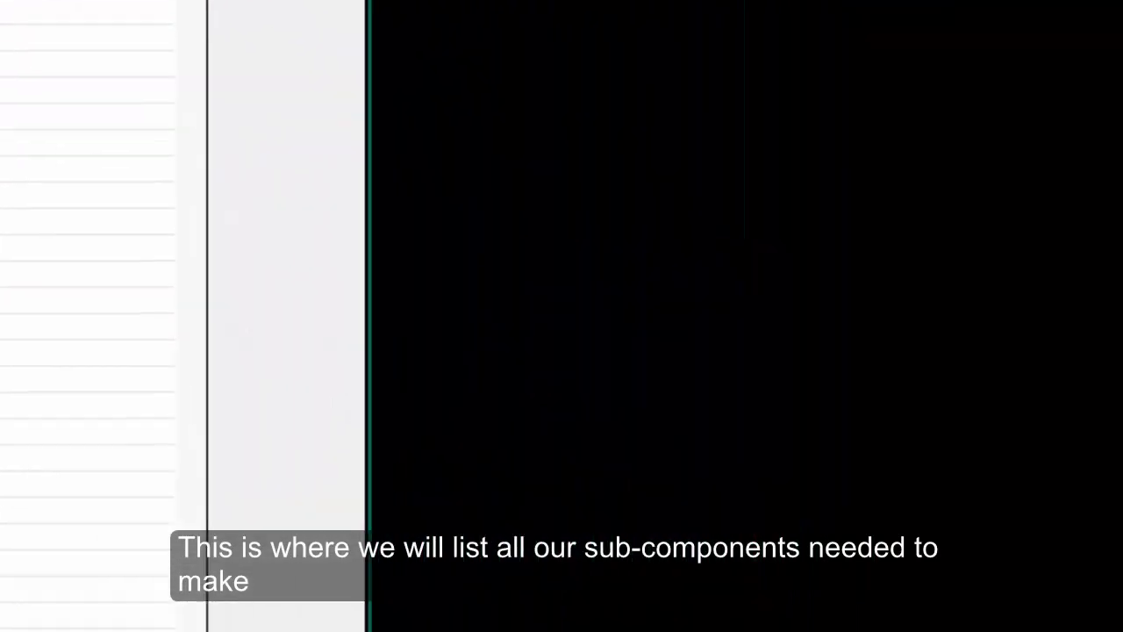
click(364, 559)
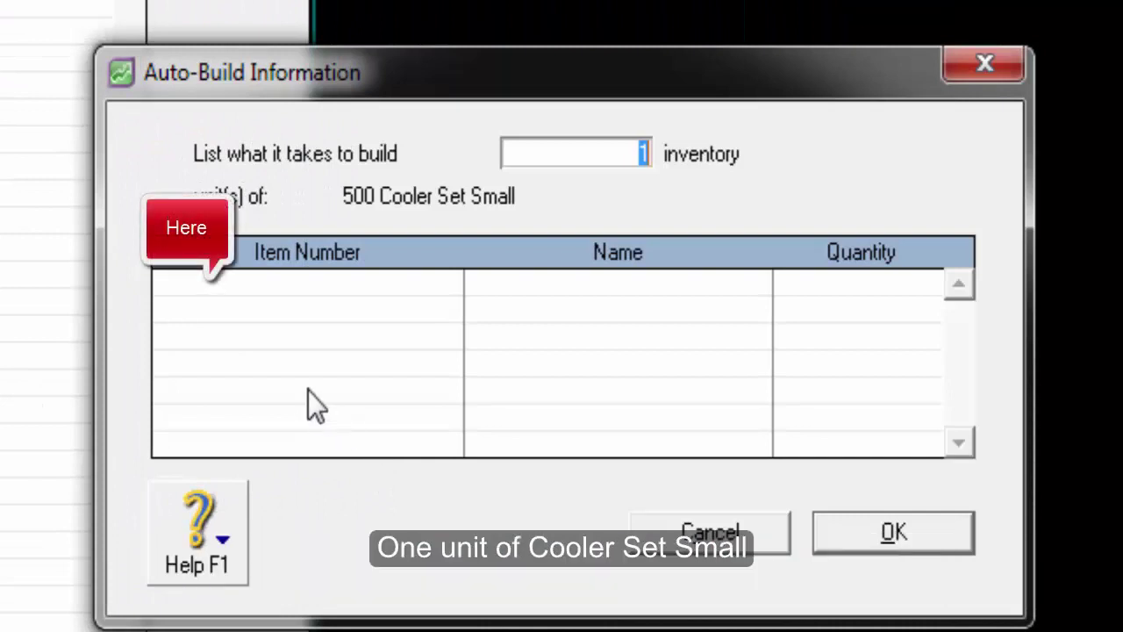
Step: Add item 600 Cooler Filter Small as a component with a quantity of 2 for building one unit
click(282, 295)
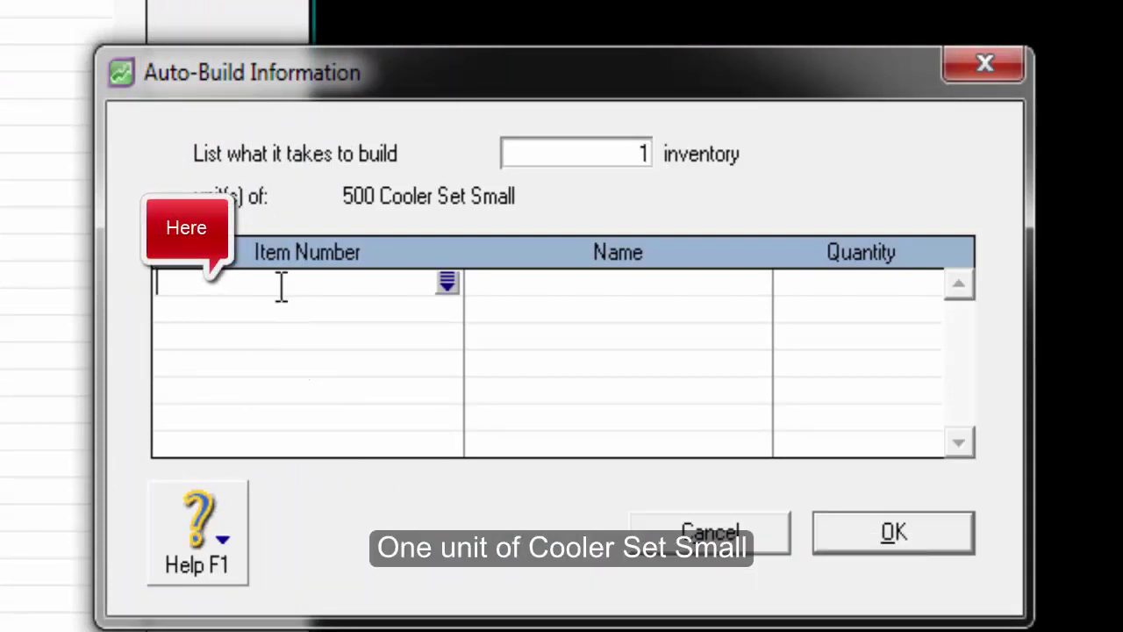
click(447, 281)
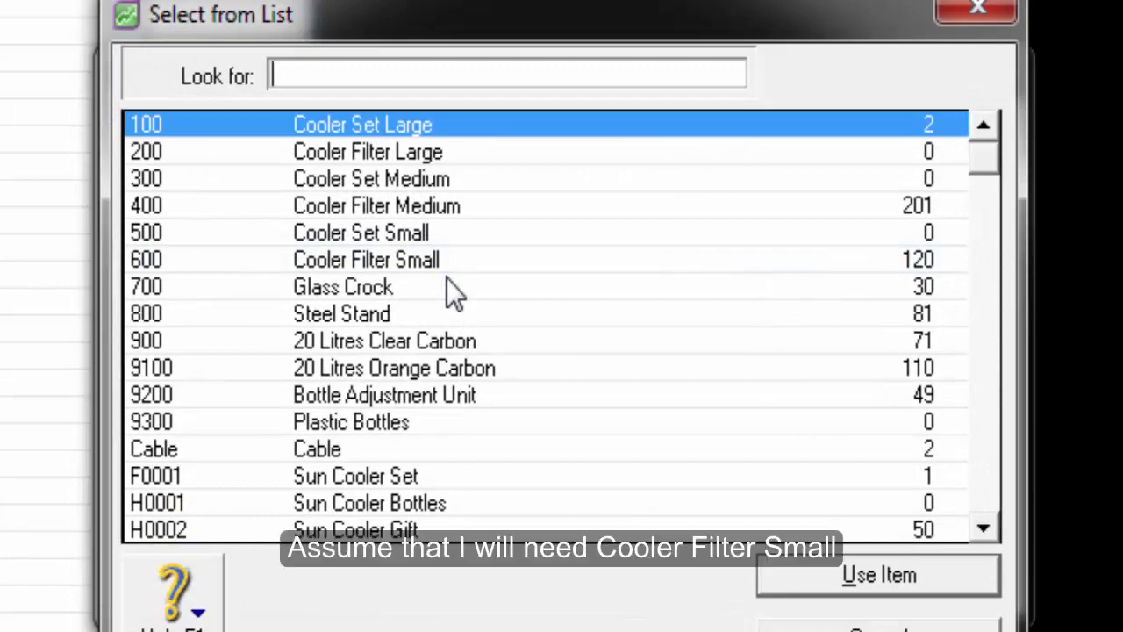
text(600)
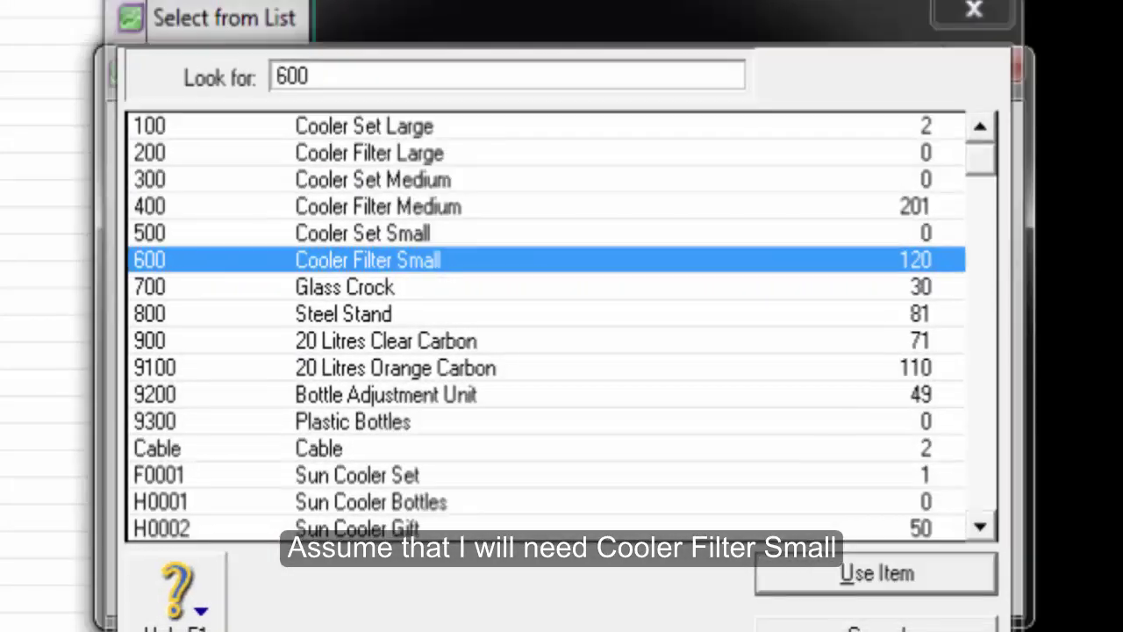
key(Return)
text(2)
key(Tab)
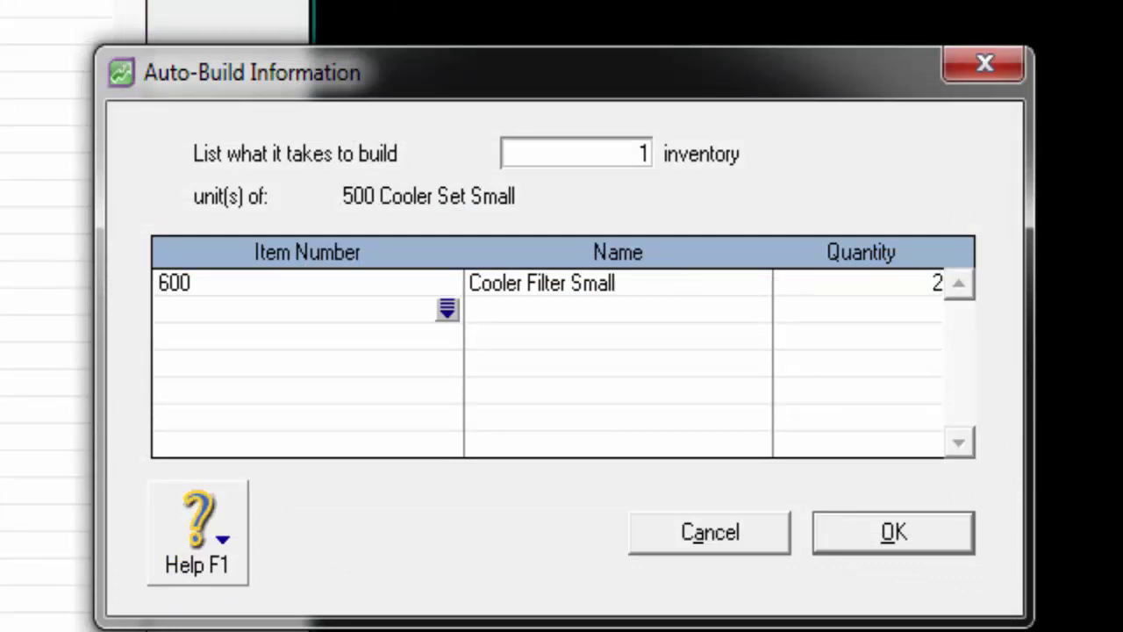
Step: Add item F0001 Sun Cooler Set as a component with a quantity of 1 and save the item's build list
key(Tab)
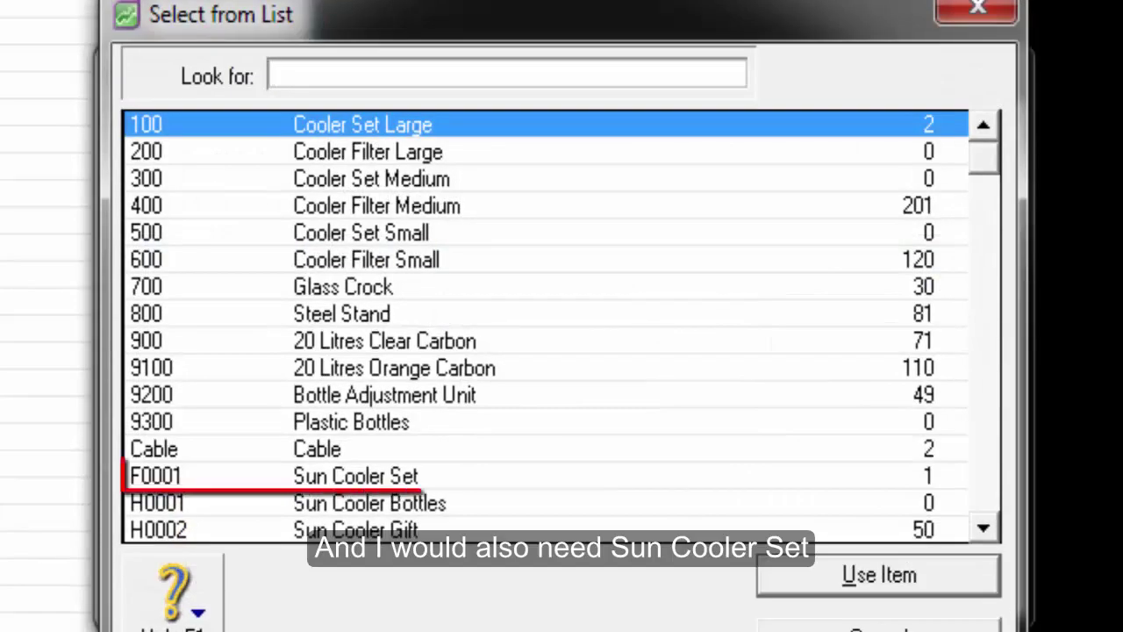
text(F0001)
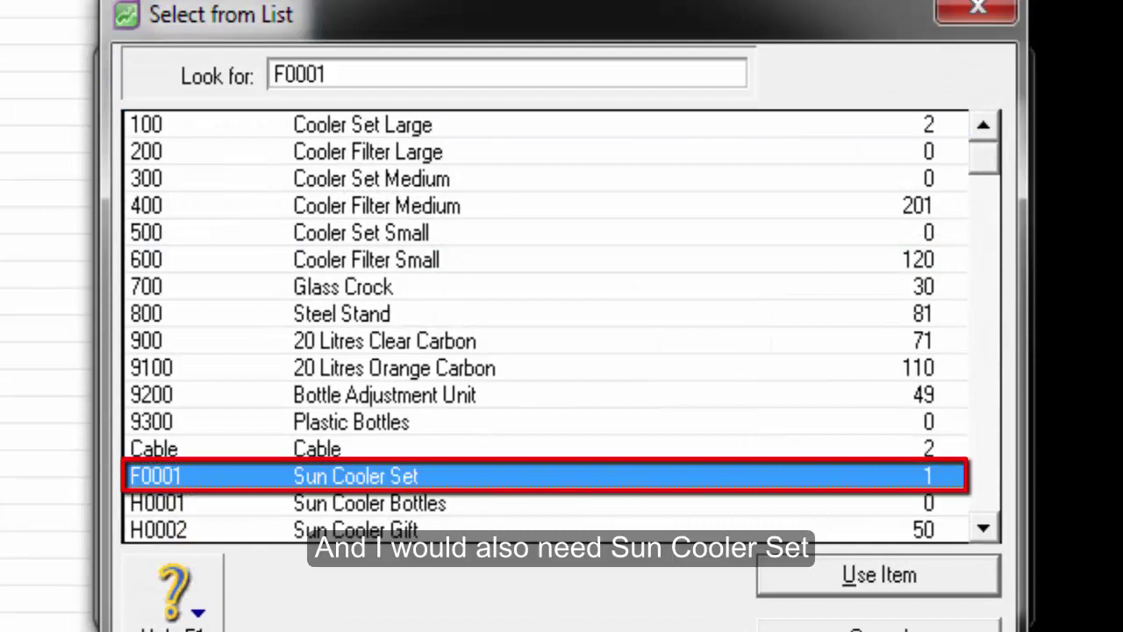
key(Return)
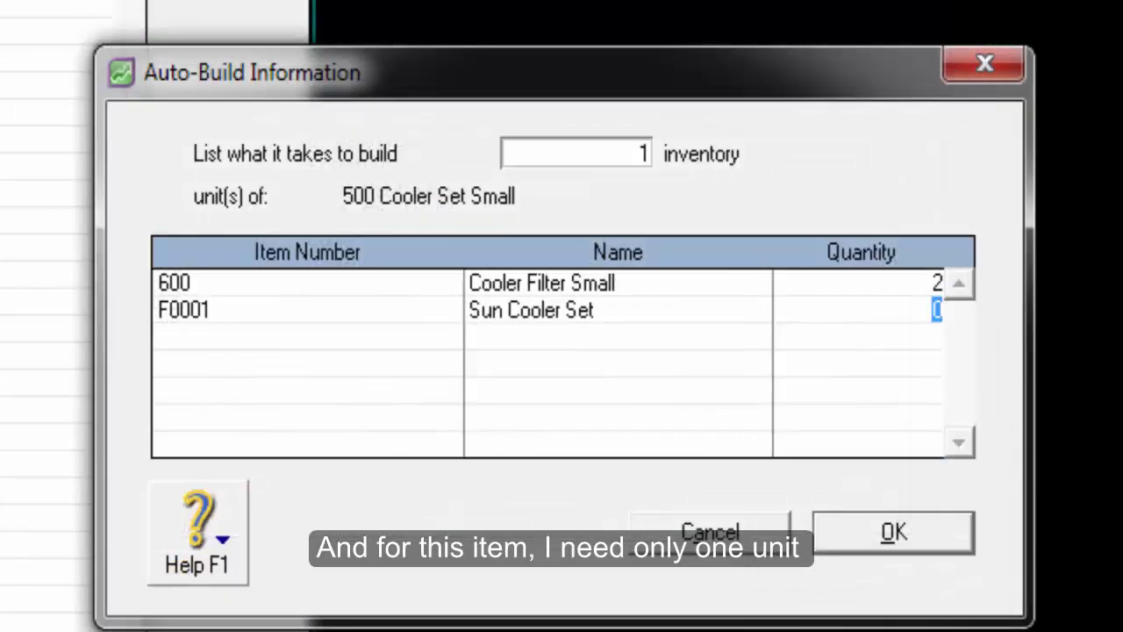
text(1)
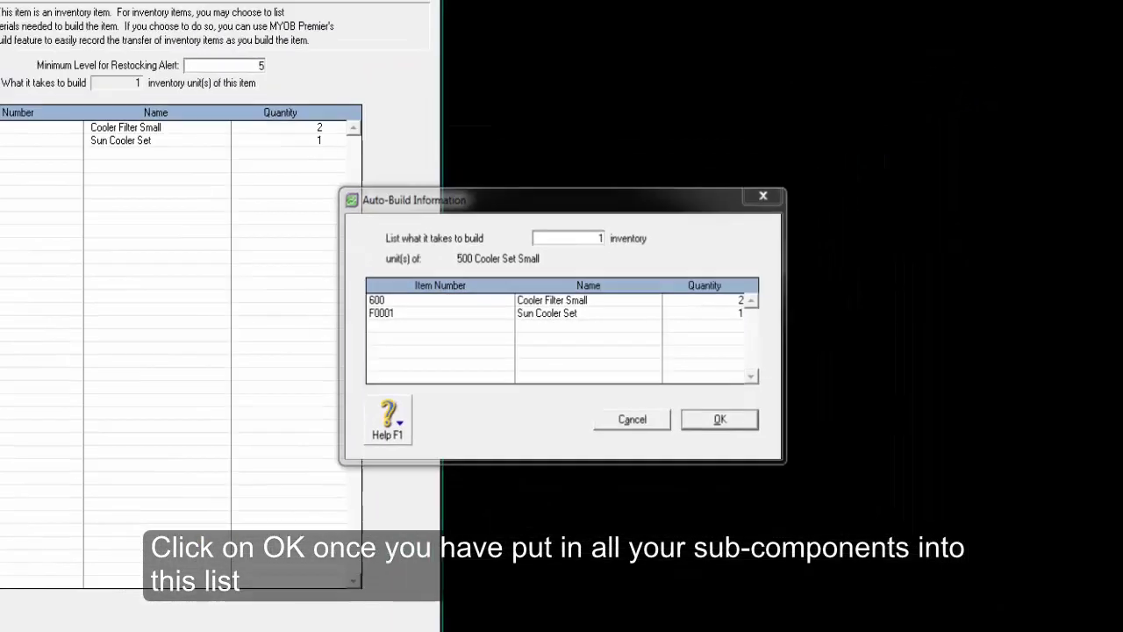
key(Return)
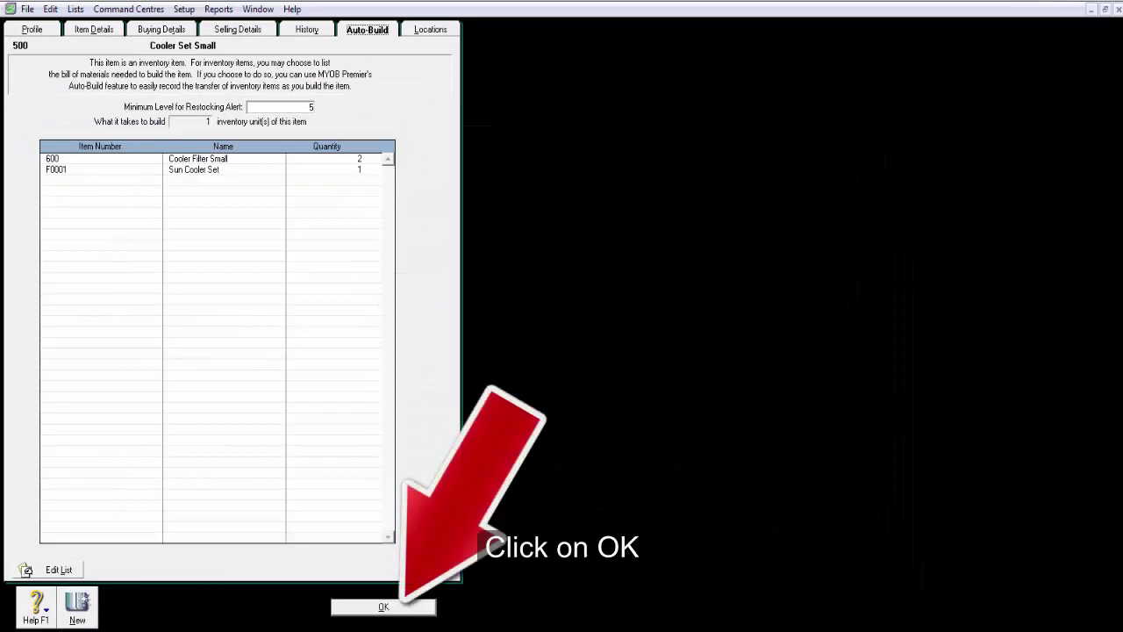
key(Return)
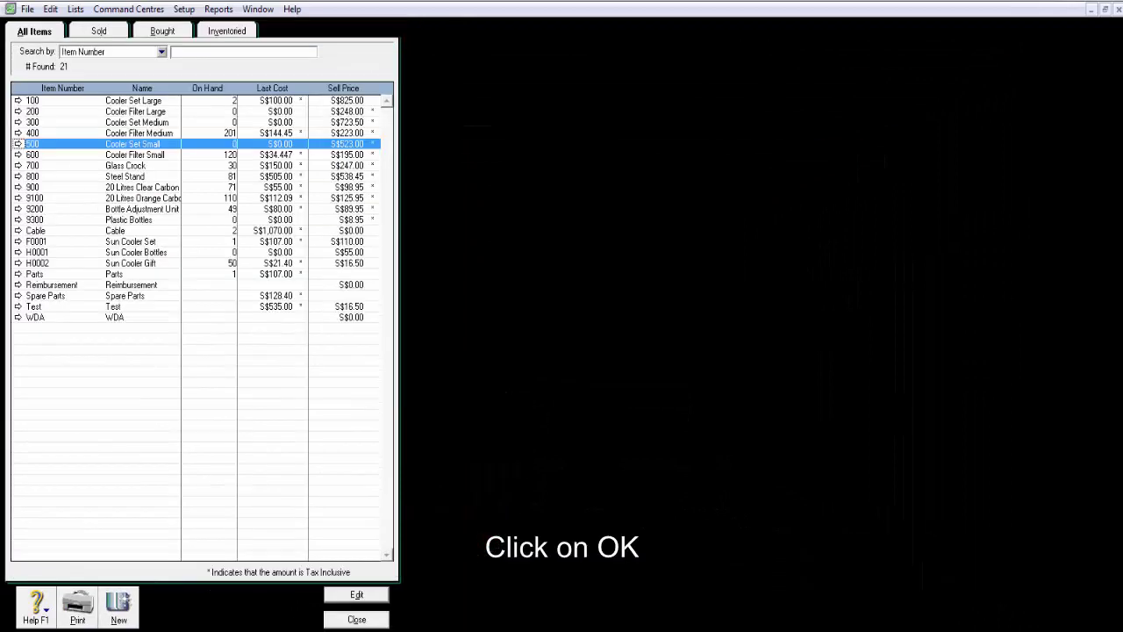
key(Escape)
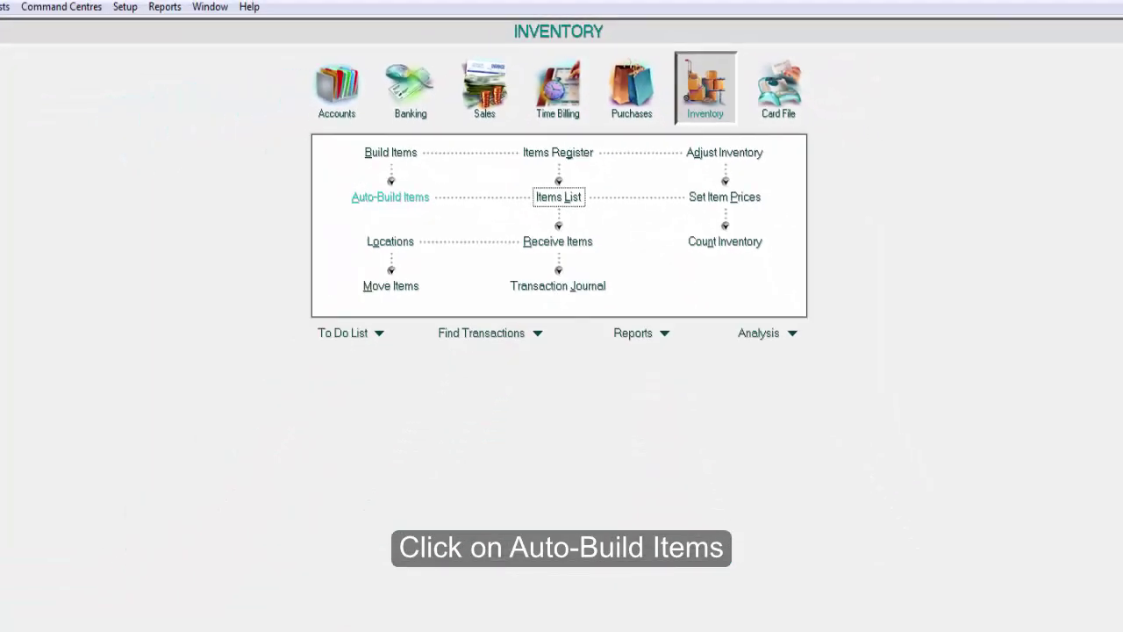
Step: Auto-build one unit of item 500 and set the location of its finished-item line to Location1
click(395, 191)
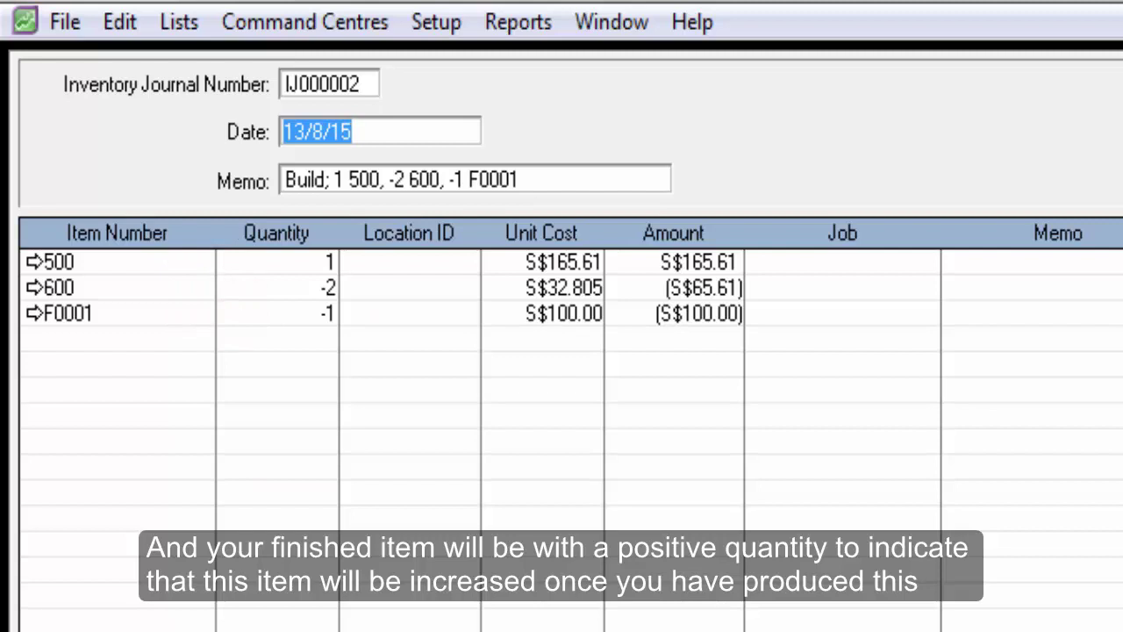
click(399, 262)
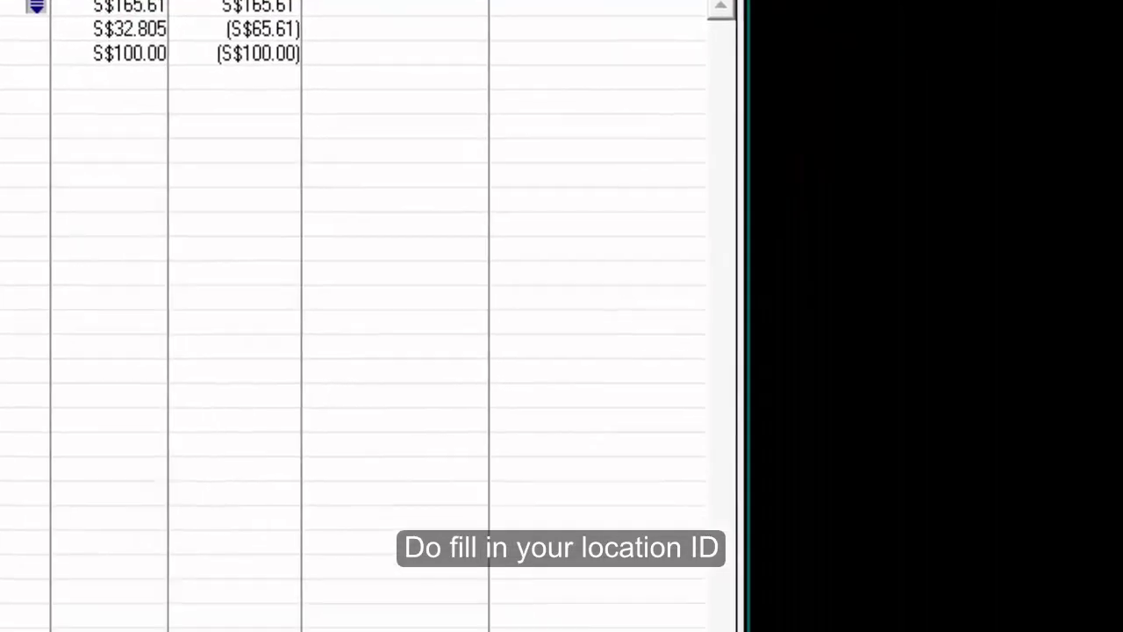
key(Tab)
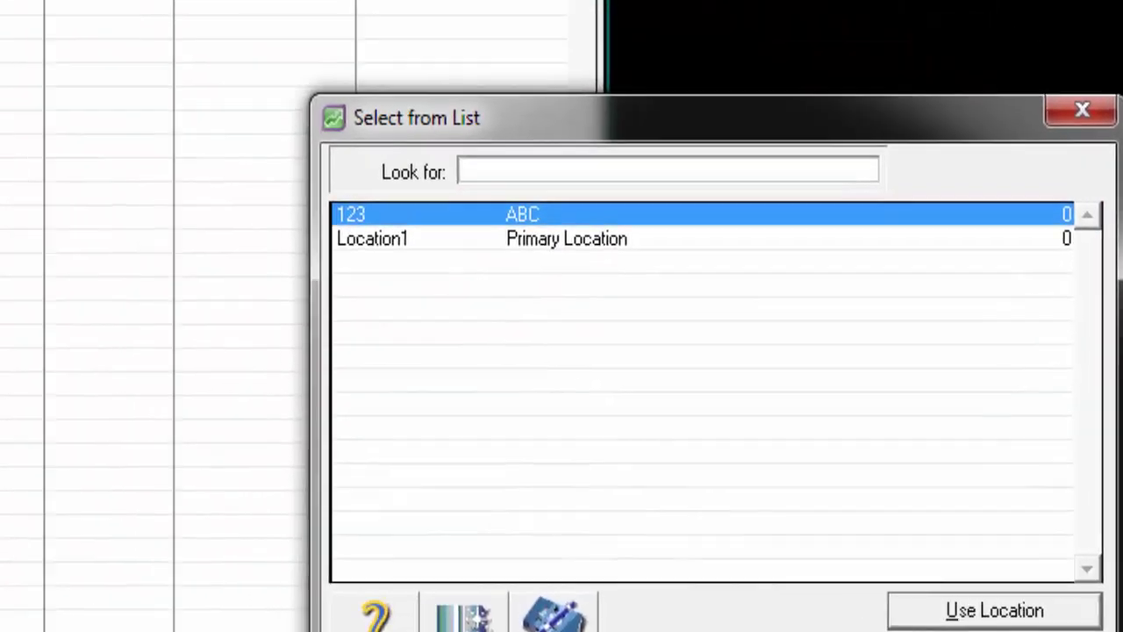
double_click(372, 238)
Step: Set the location to Location1 for the component lines 600 and F0001
click(378, 265)
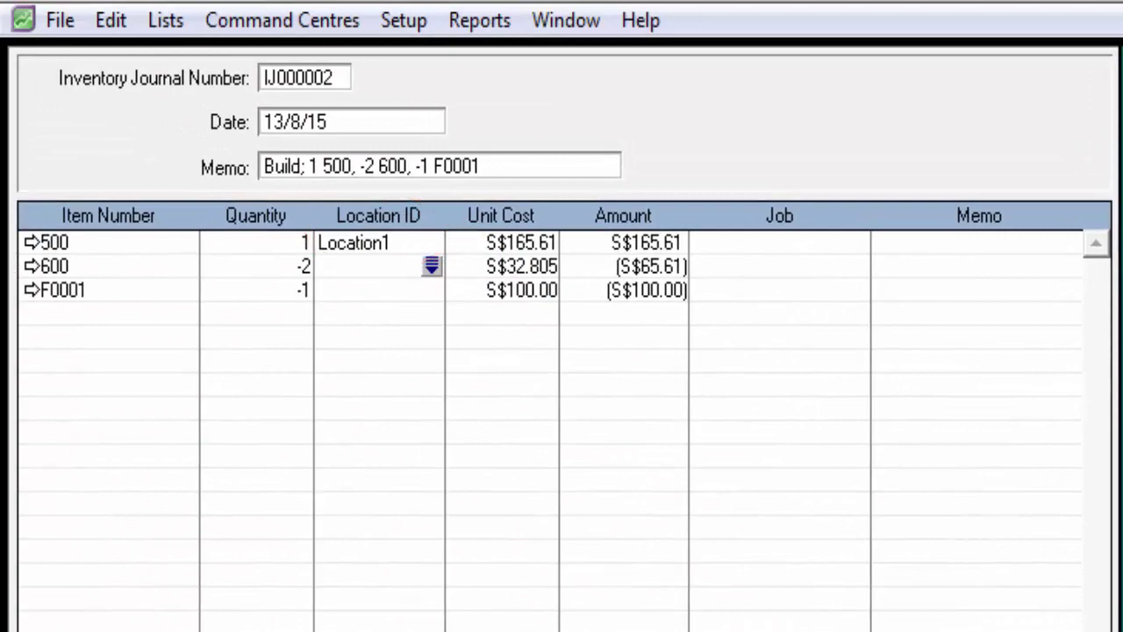
key(Tab)
double_click(401, 238)
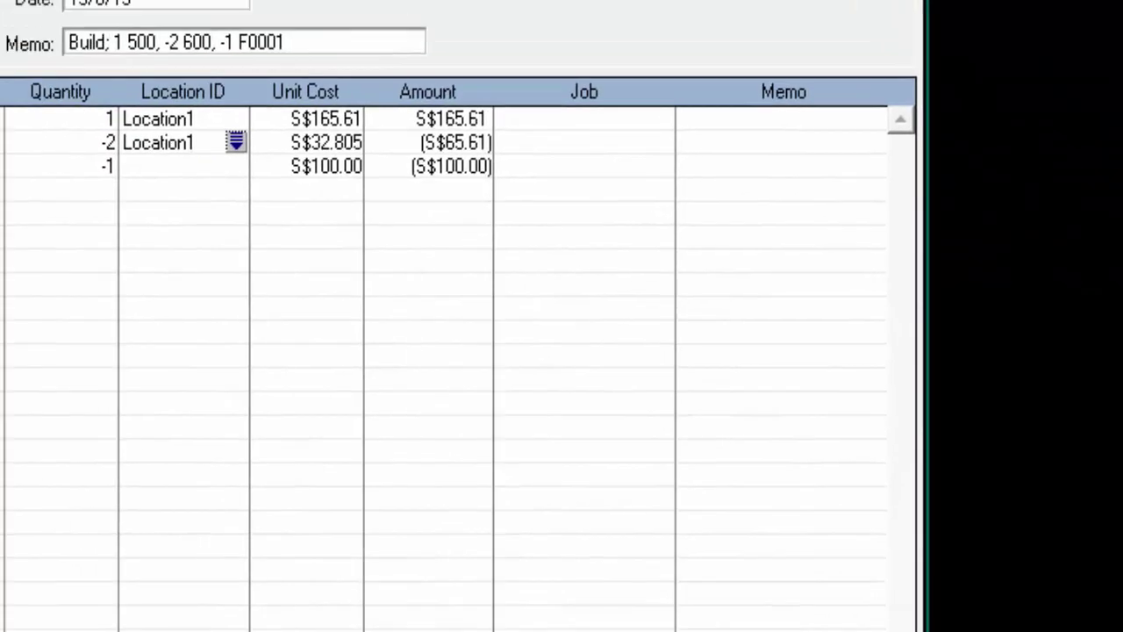
click(183, 166)
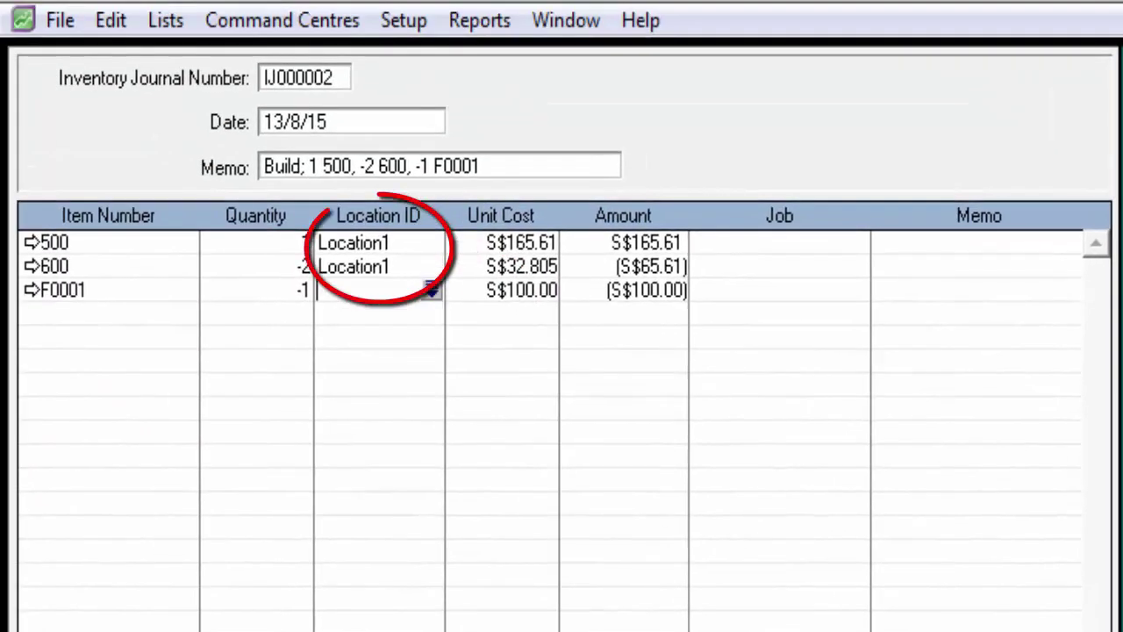
key(Tab)
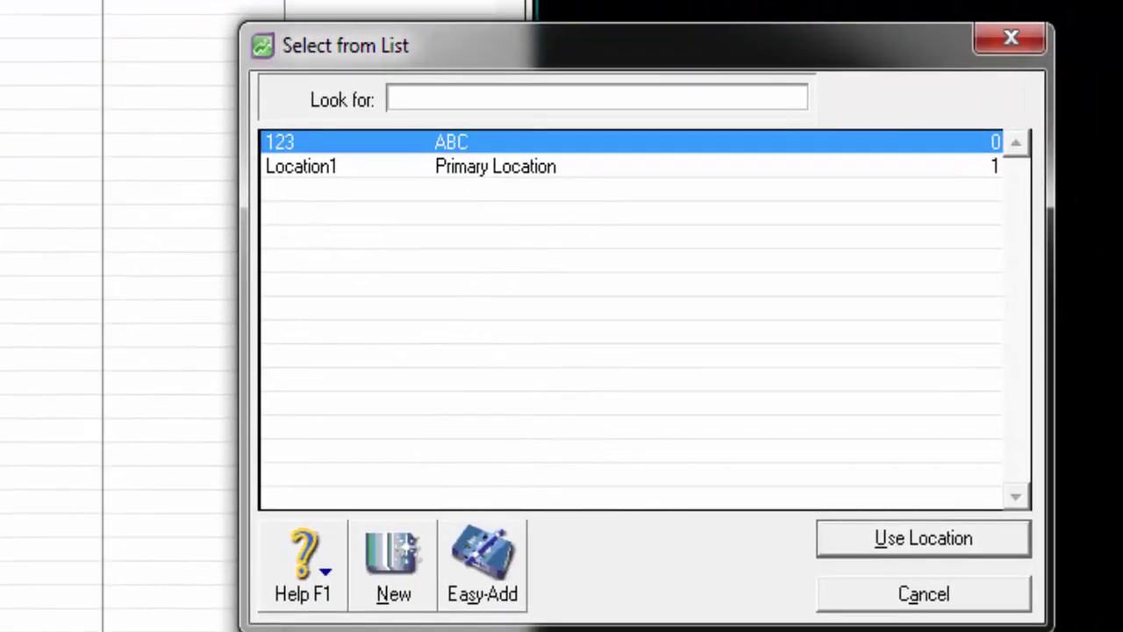
double_click(301, 166)
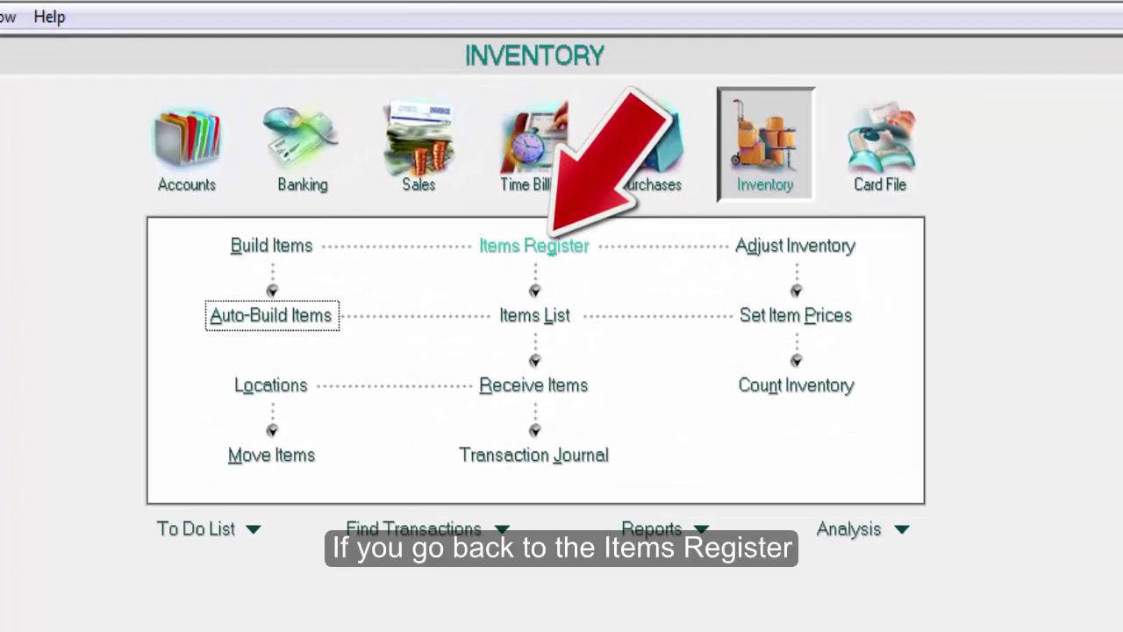
Step: Open the Items Register and show only the transactions of item 500 Cooler Set Small
click(534, 246)
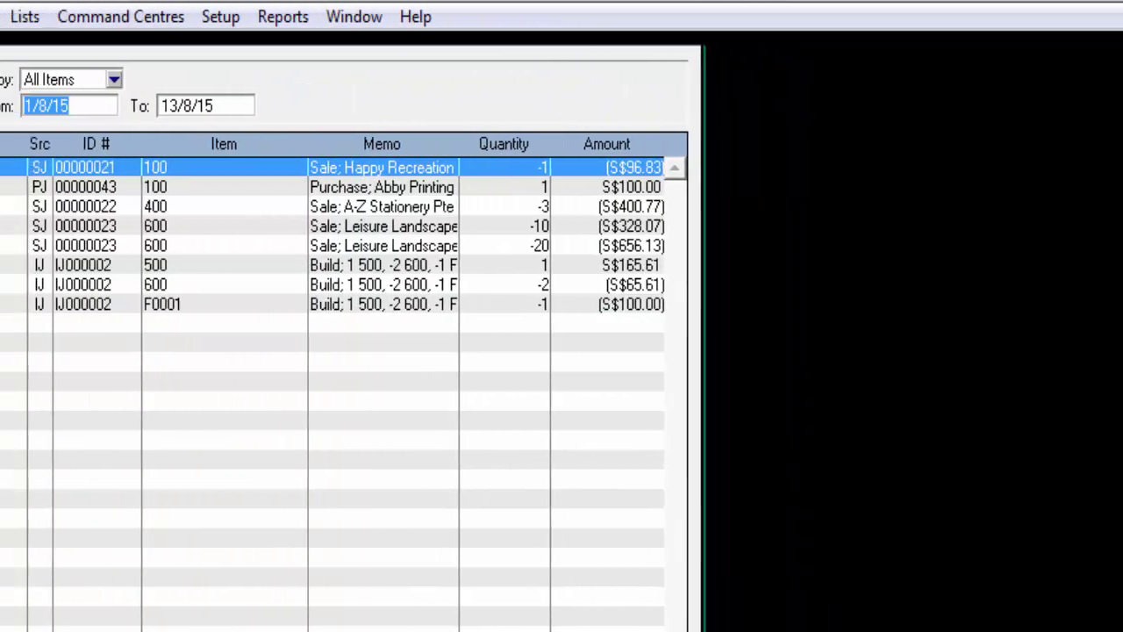
click(130, 79)
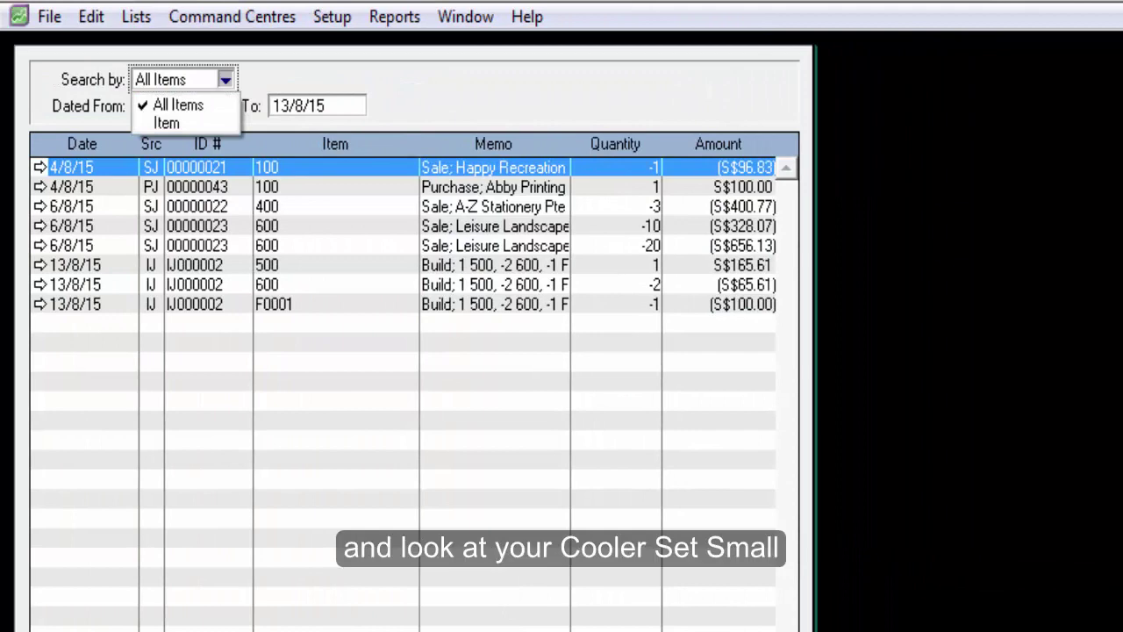
key(Down)
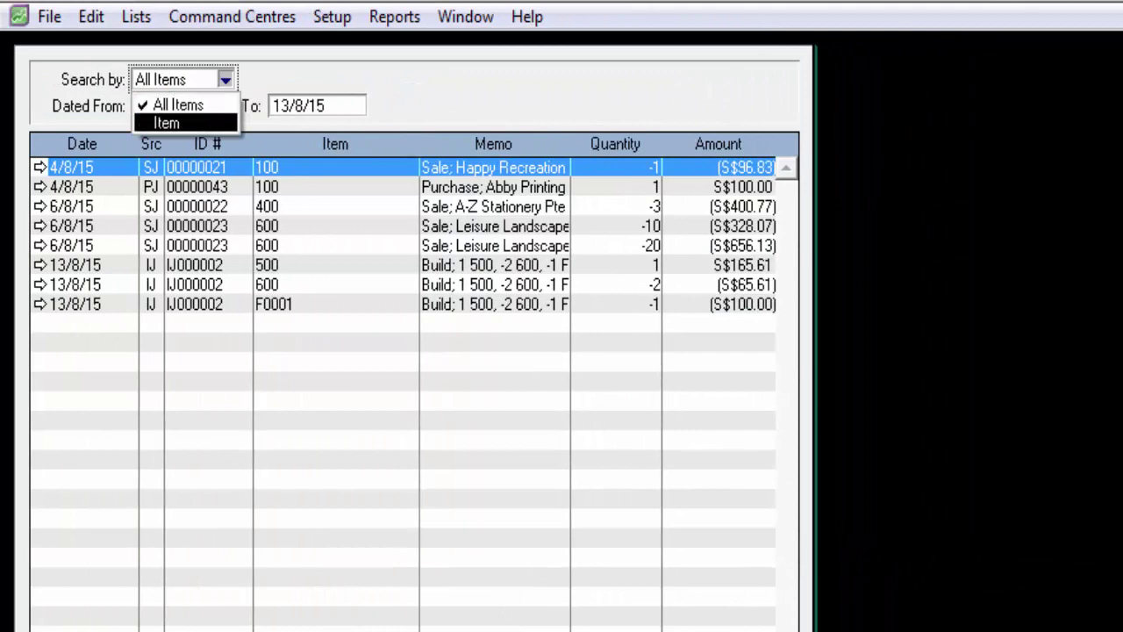
key(Return)
key(Tab)
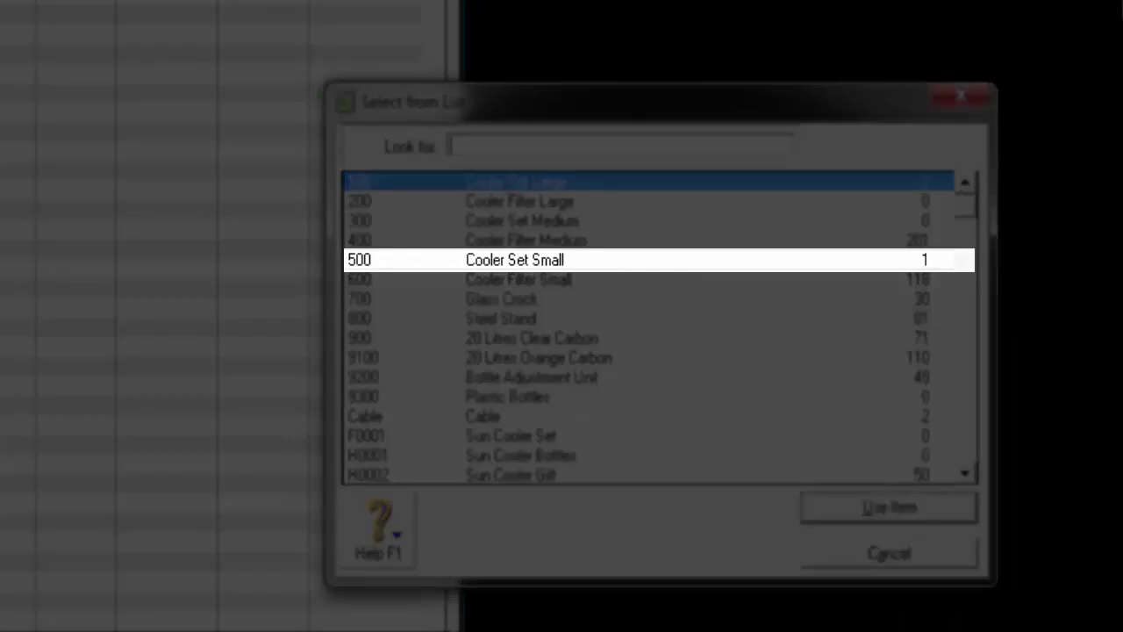
text(500)
key(Return)
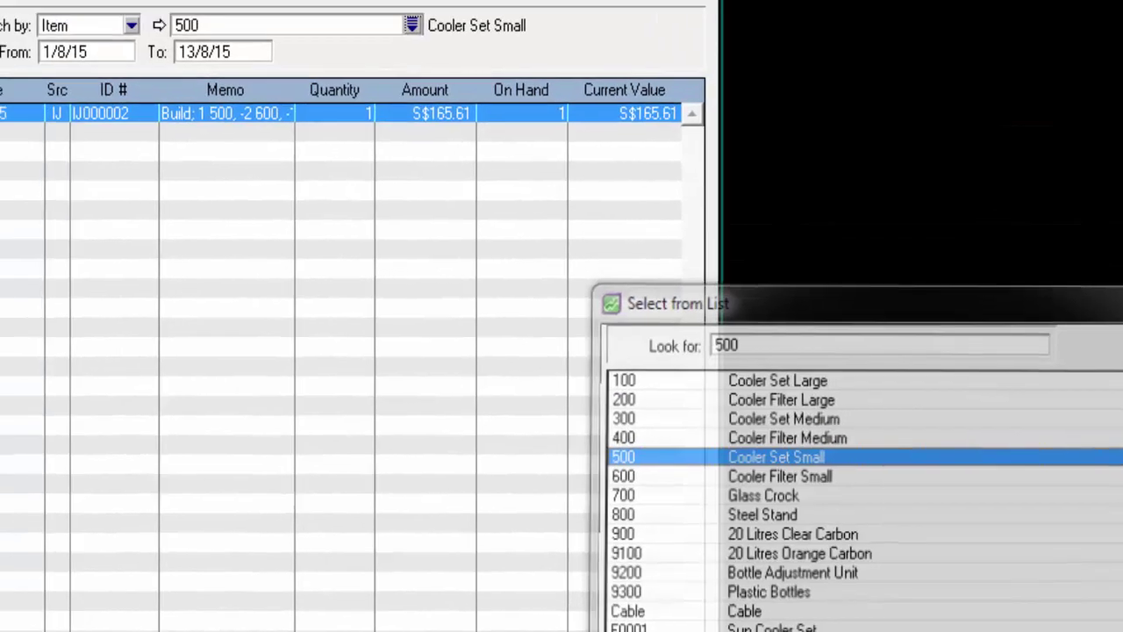